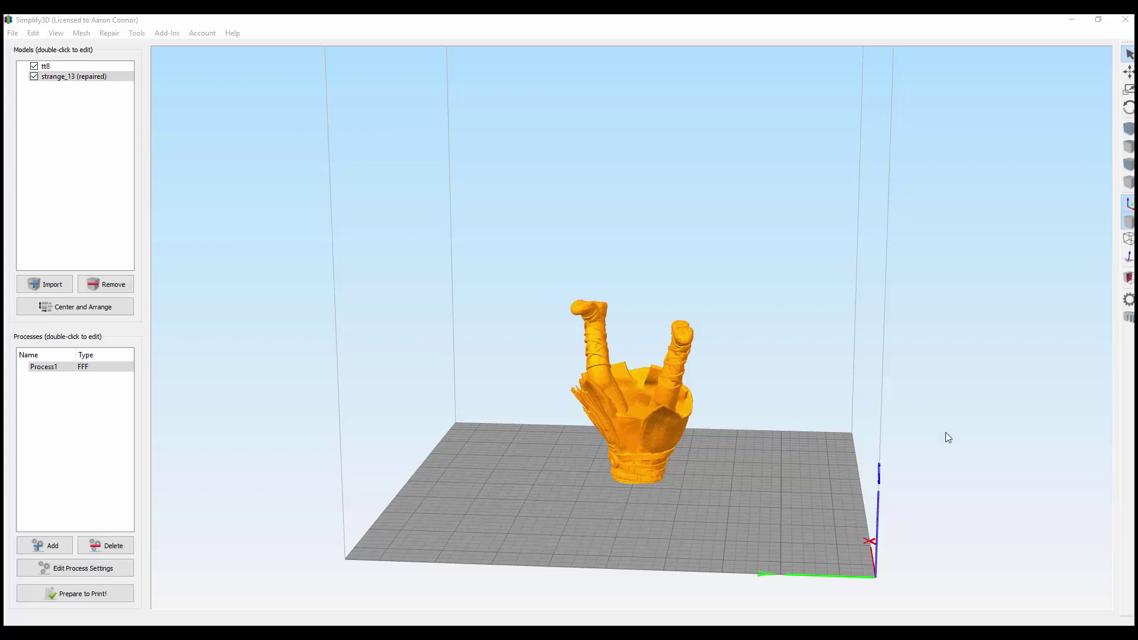
Generate automatic Normal-type supports under the hand model (1.33 mm resolution, 50° overhang).
mouse_move(948, 438)
mouse_down()
mouse_move(960, 460)
mouse_move(932, 376)
mouse_move(742, 399)
mouse_move(756, 461)
mouse_move(831, 483)
mouse_move(923, 478)
mouse_move(965, 444)
mouse_up()
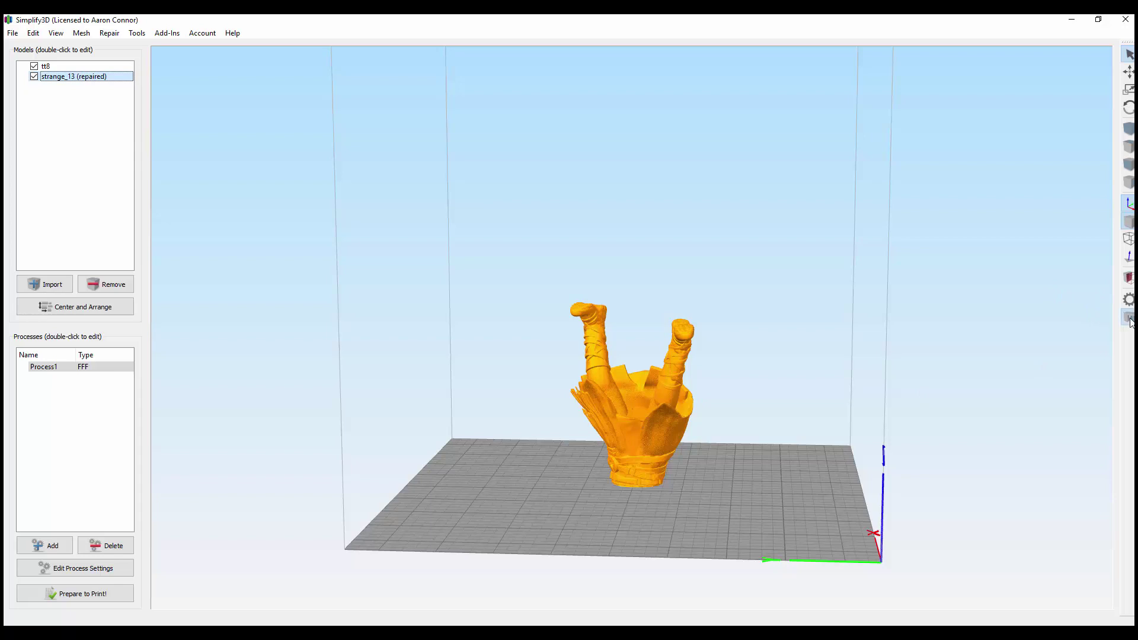
click(1128, 318)
drag(373, 169, 336, 170)
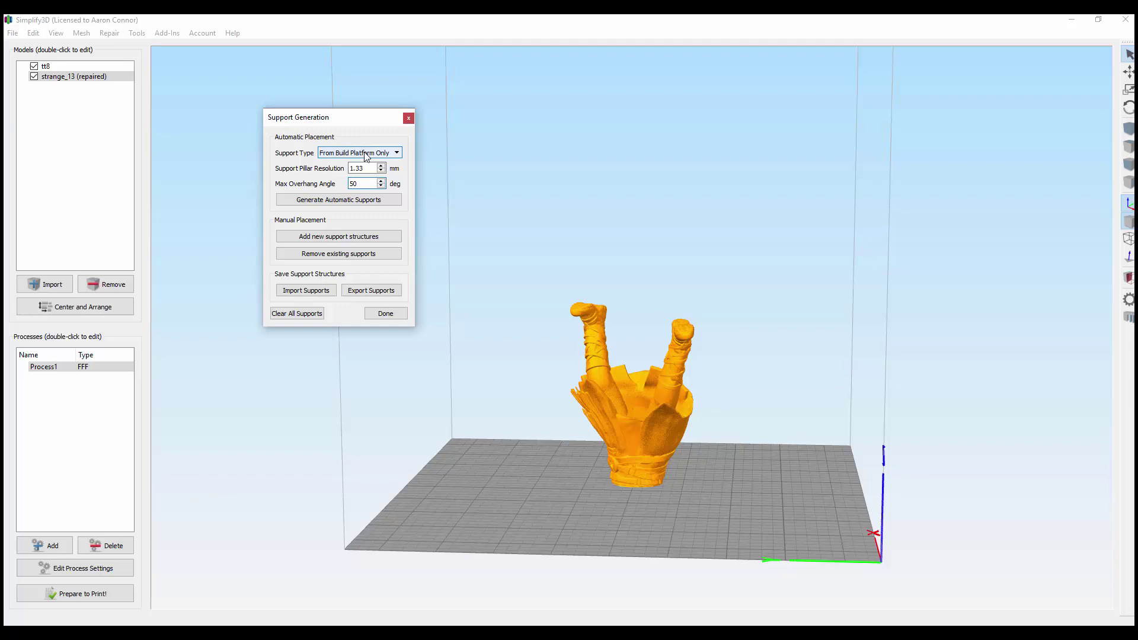
click(351, 153)
click(347, 161)
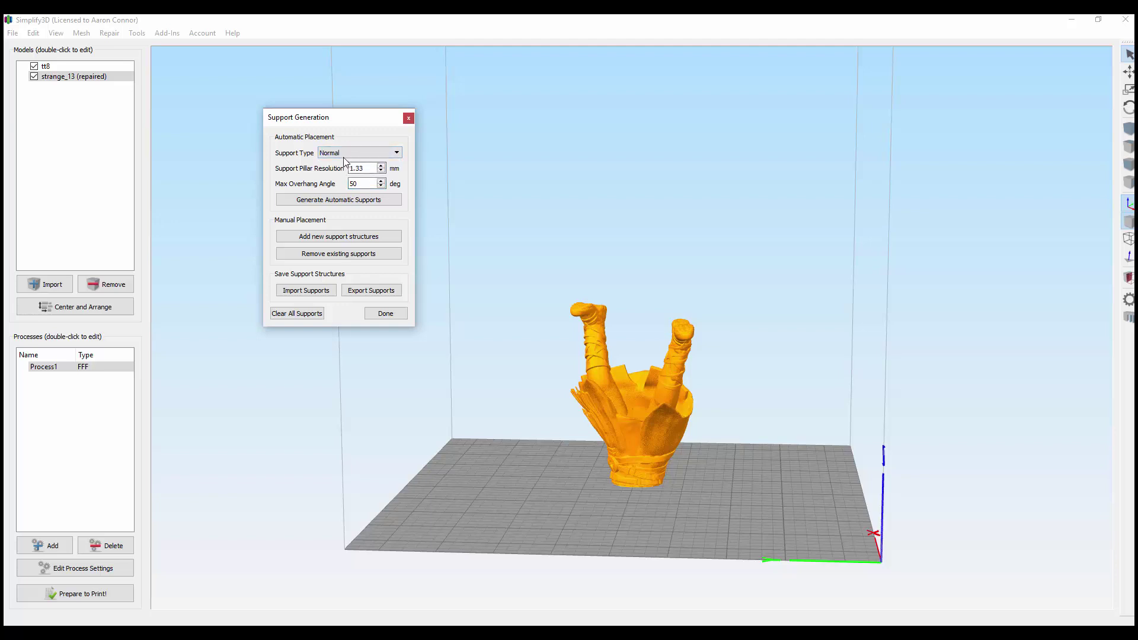
click(357, 203)
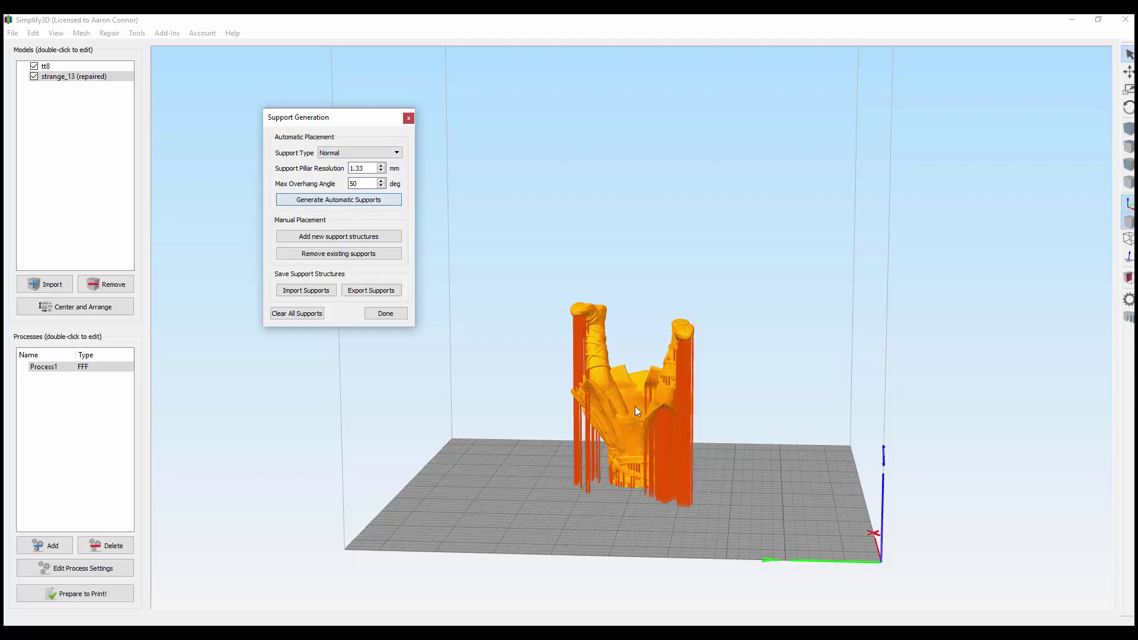
drag(755, 507, 678, 466)
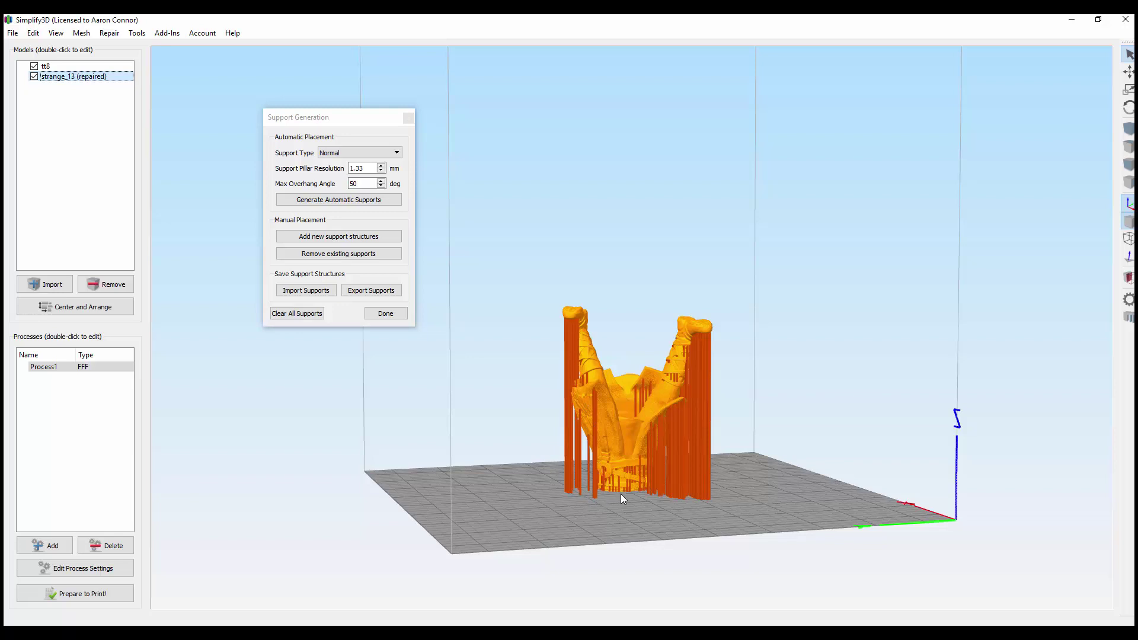
drag(818, 486, 715, 482)
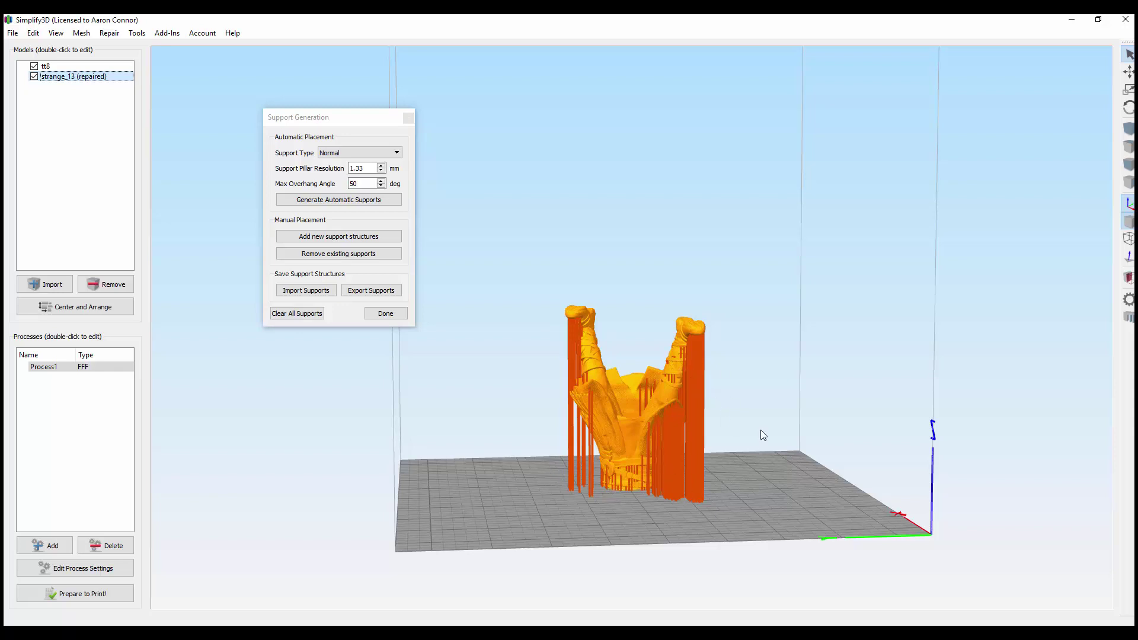
drag(762, 436, 698, 428)
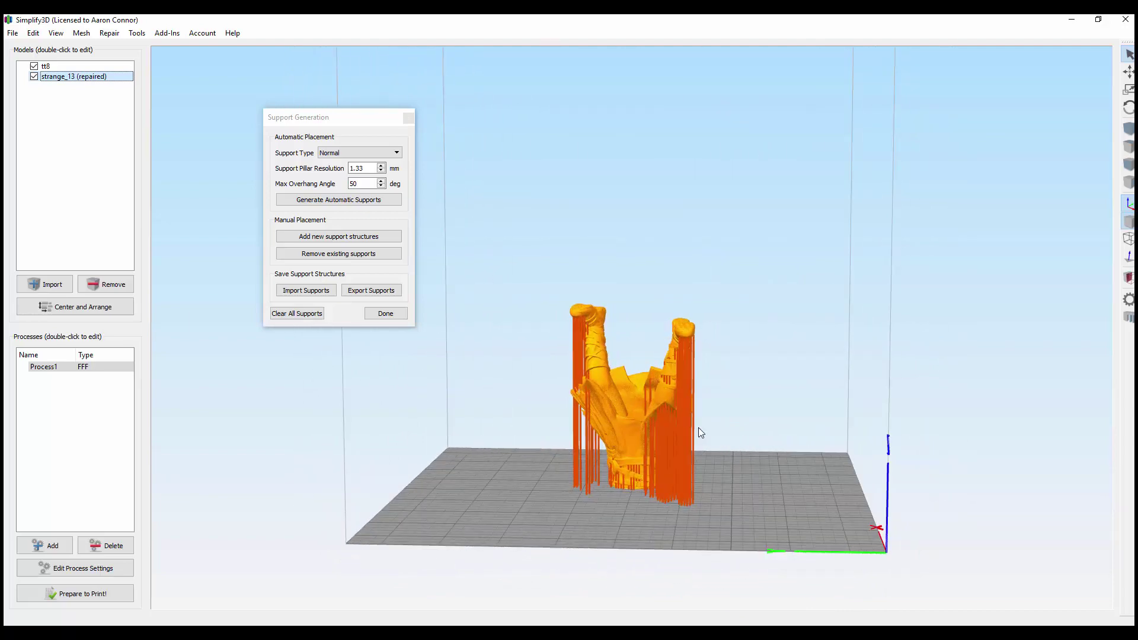
Regenerate the supports with 3 mm pillar resolution and a 45° maximum overhang angle.
double_click(363, 168)
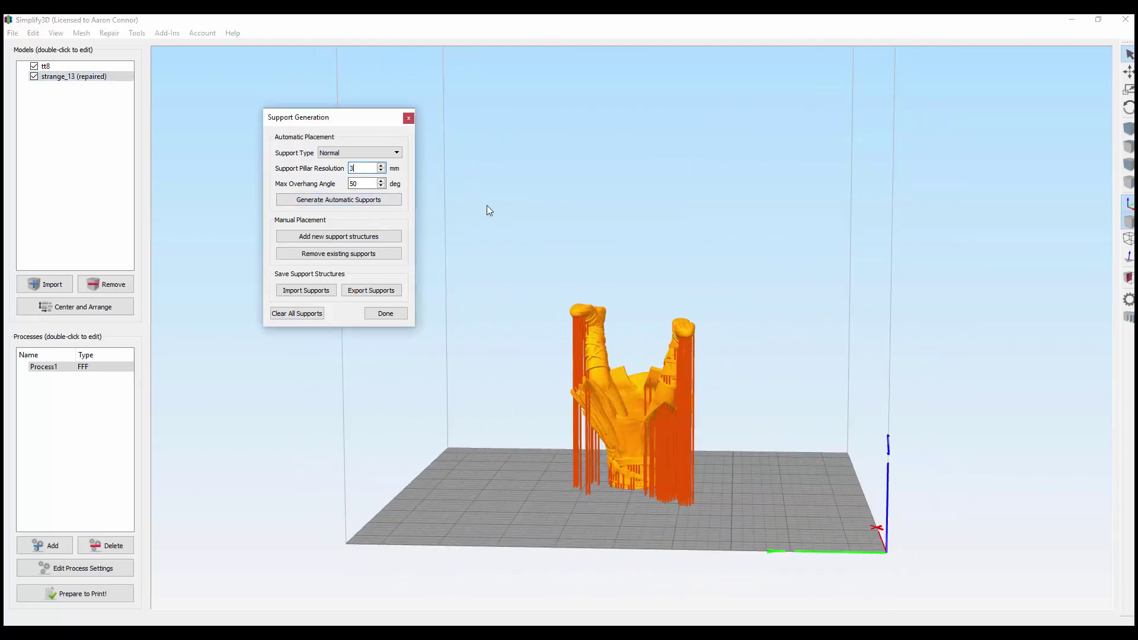
text(3)
key(Tab)
text(45)
click(366, 201)
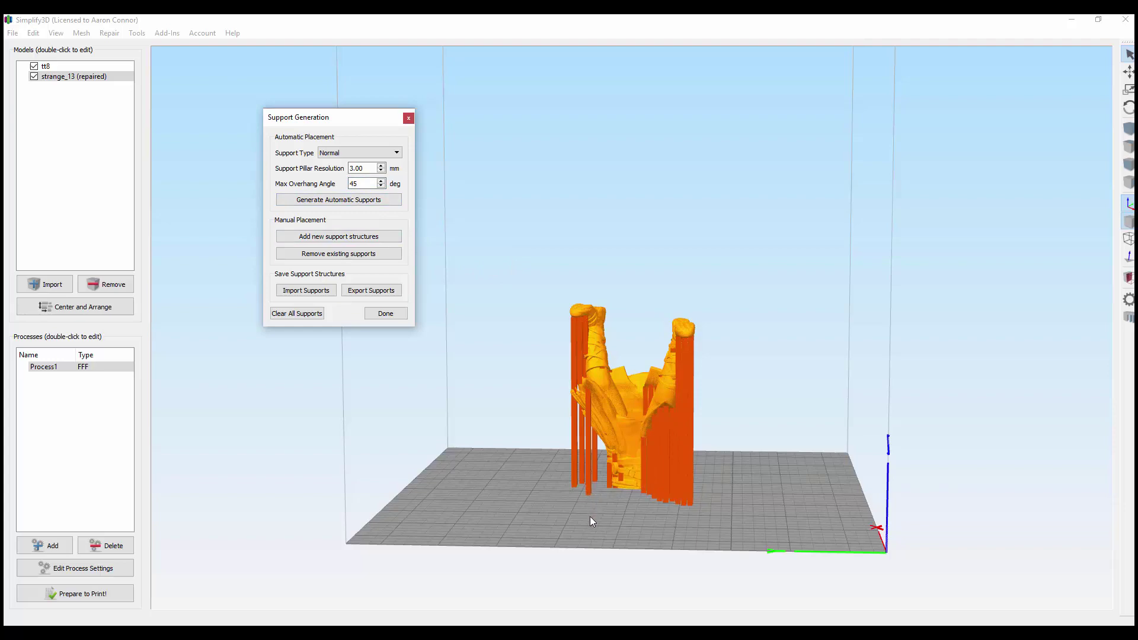
drag(589, 517, 573, 497)
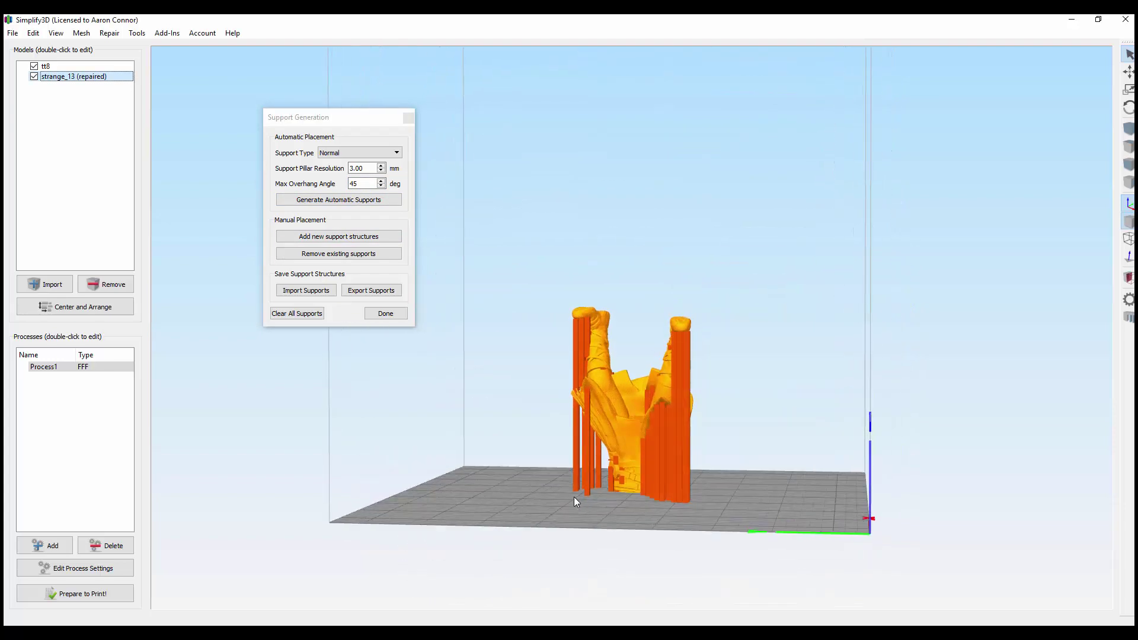
click(332, 156)
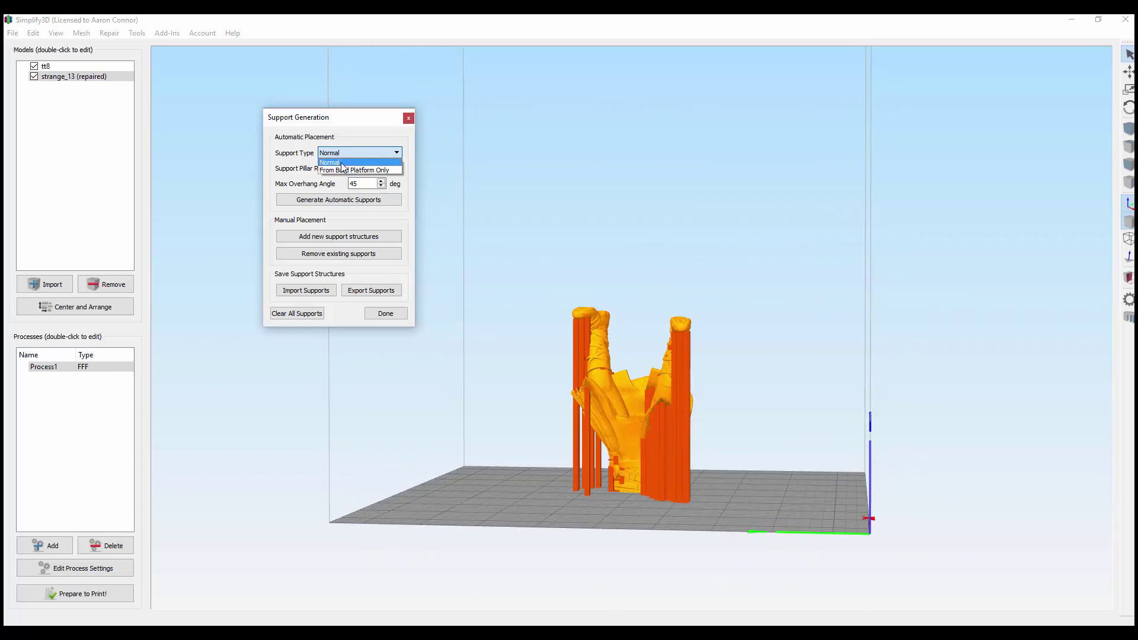
click(342, 163)
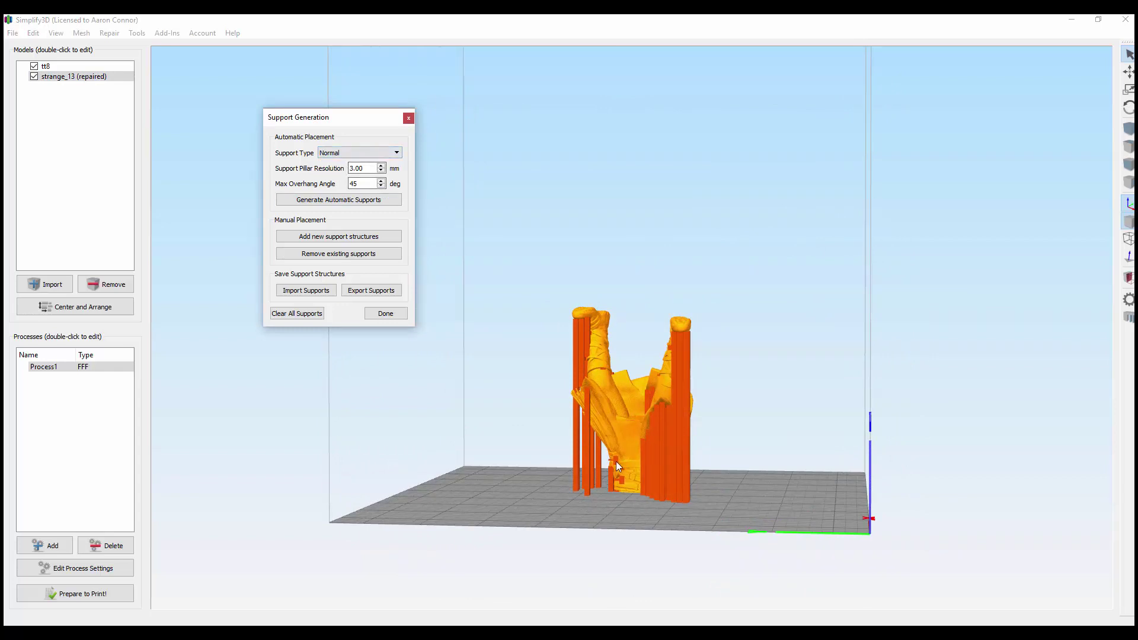
mouse_move(639, 400)
mouse_down()
mouse_move(658, 417)
mouse_move(748, 402)
mouse_move(653, 386)
mouse_up()
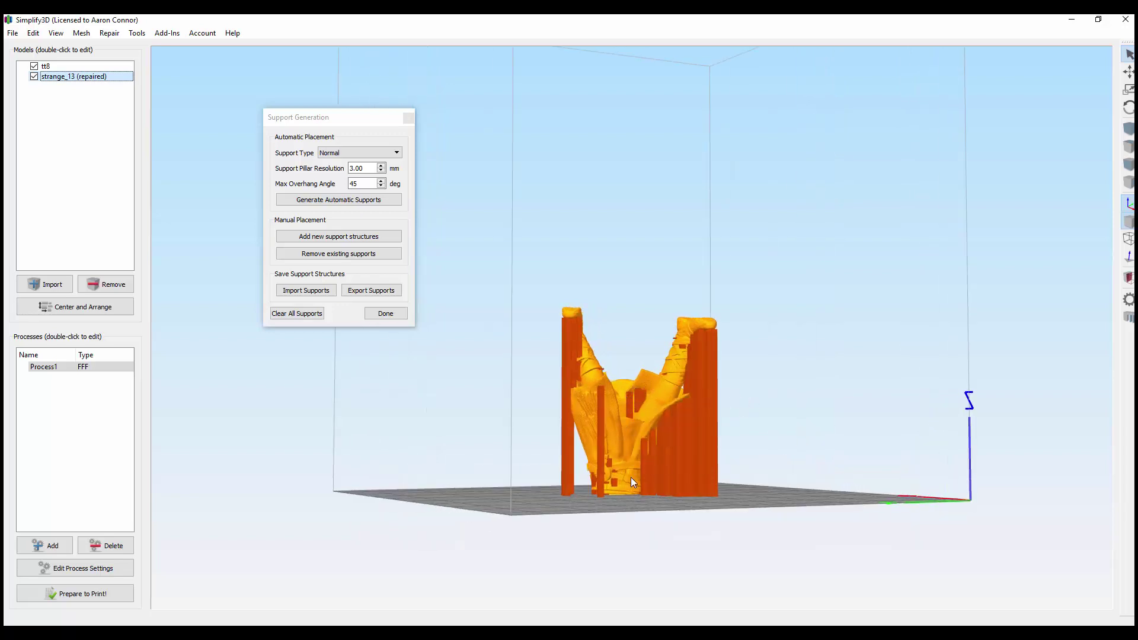
drag(631, 478, 621, 462)
click(358, 152)
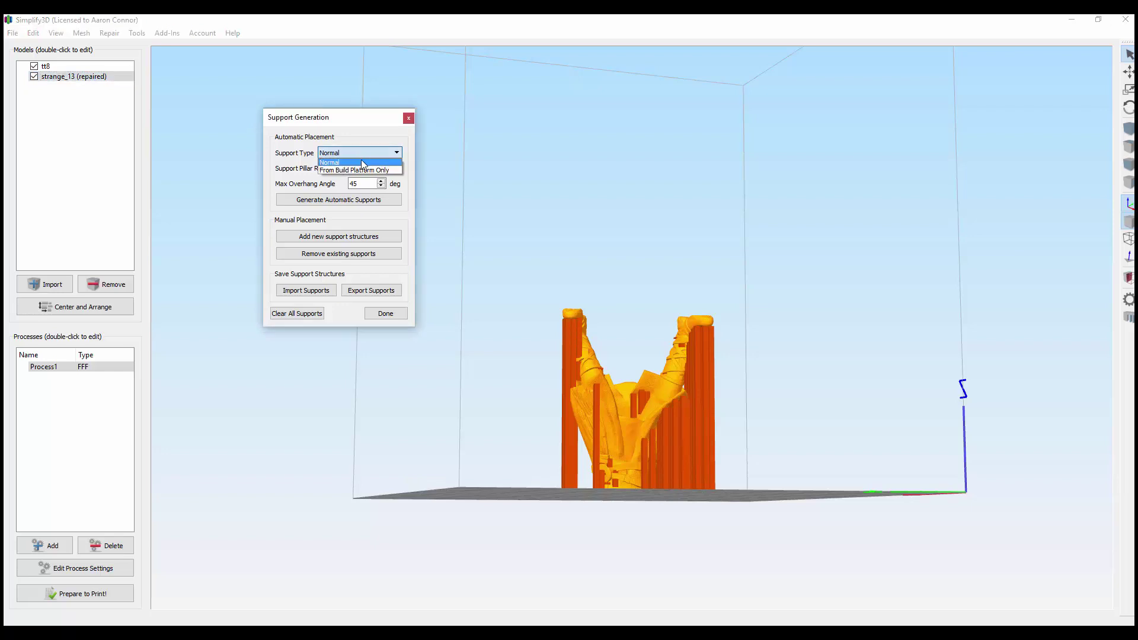
click(361, 168)
click(341, 202)
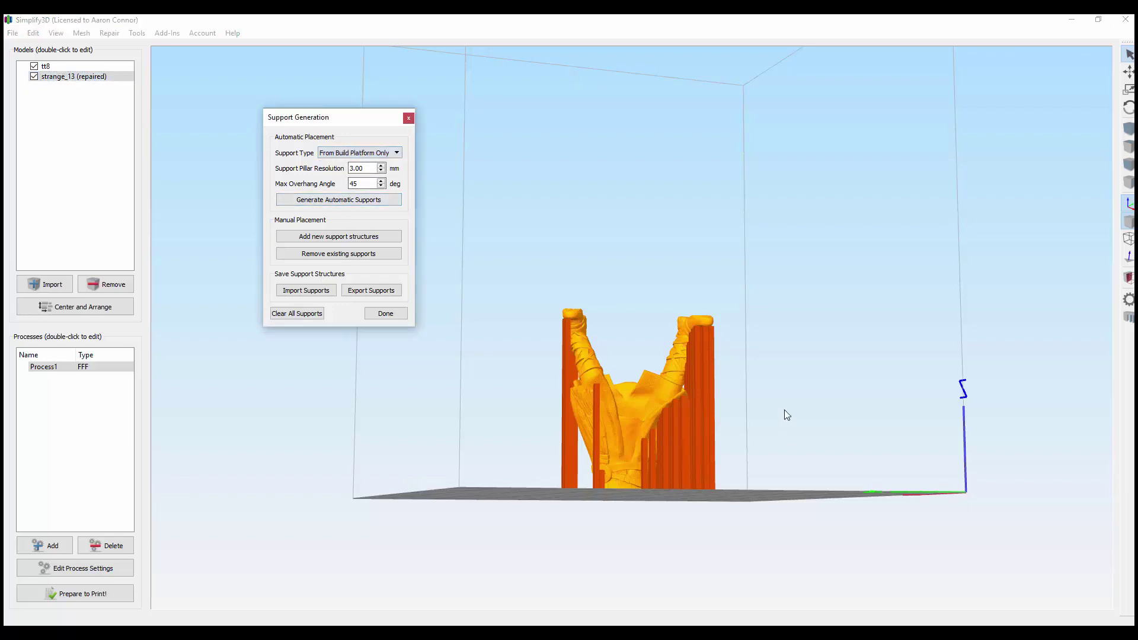
drag(785, 410, 567, 383)
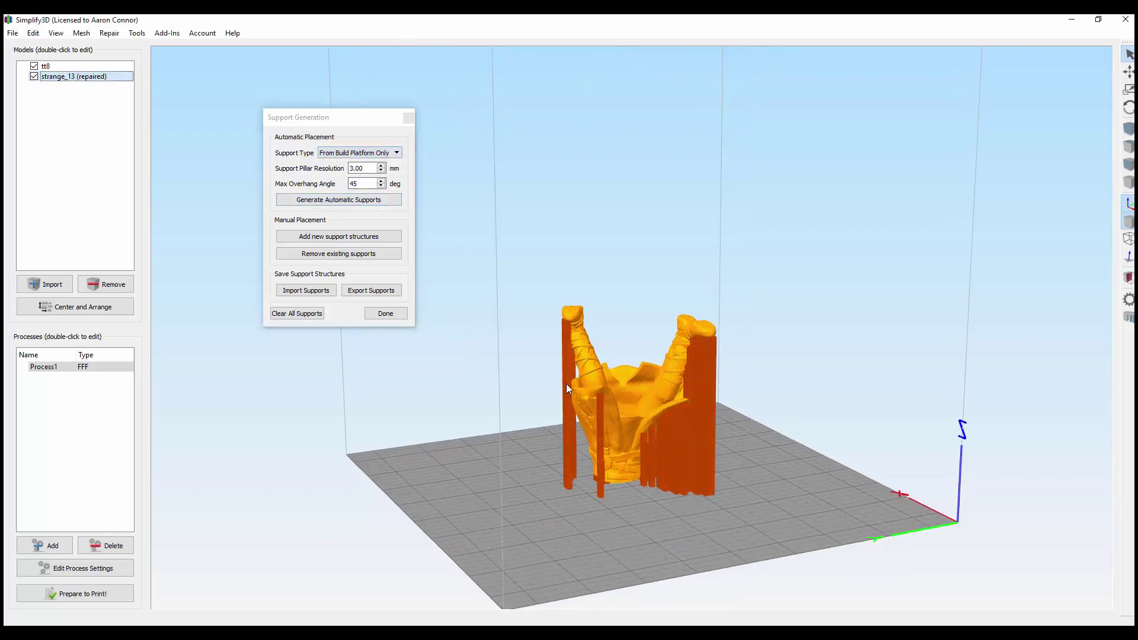
click(351, 153)
click(356, 160)
click(364, 204)
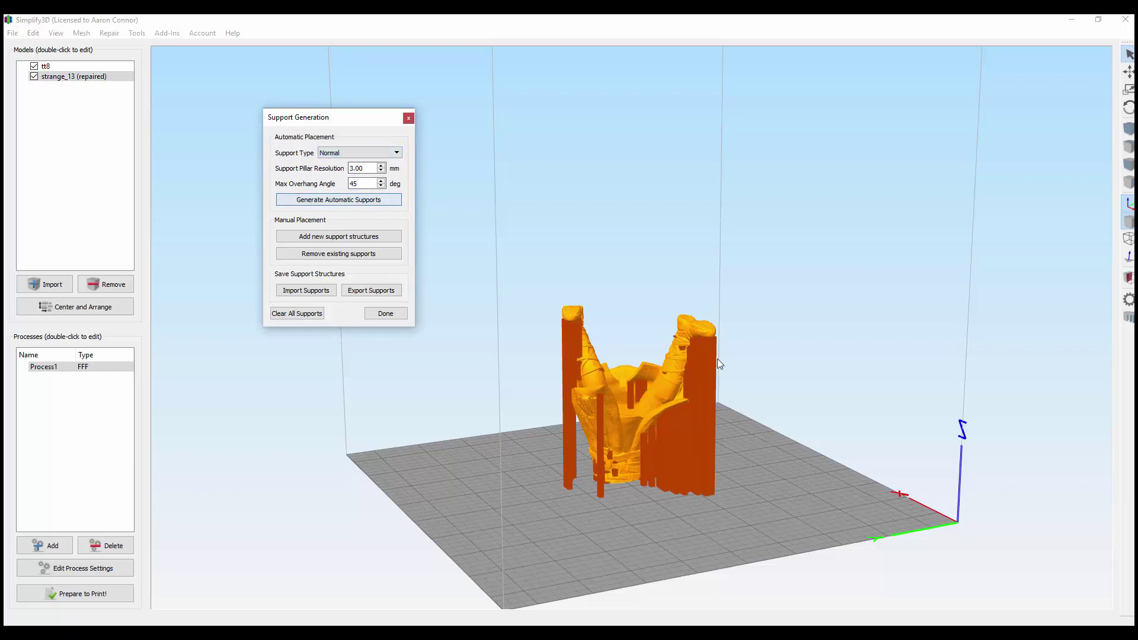
Add one manual support column and remove an existing support.
click(327, 237)
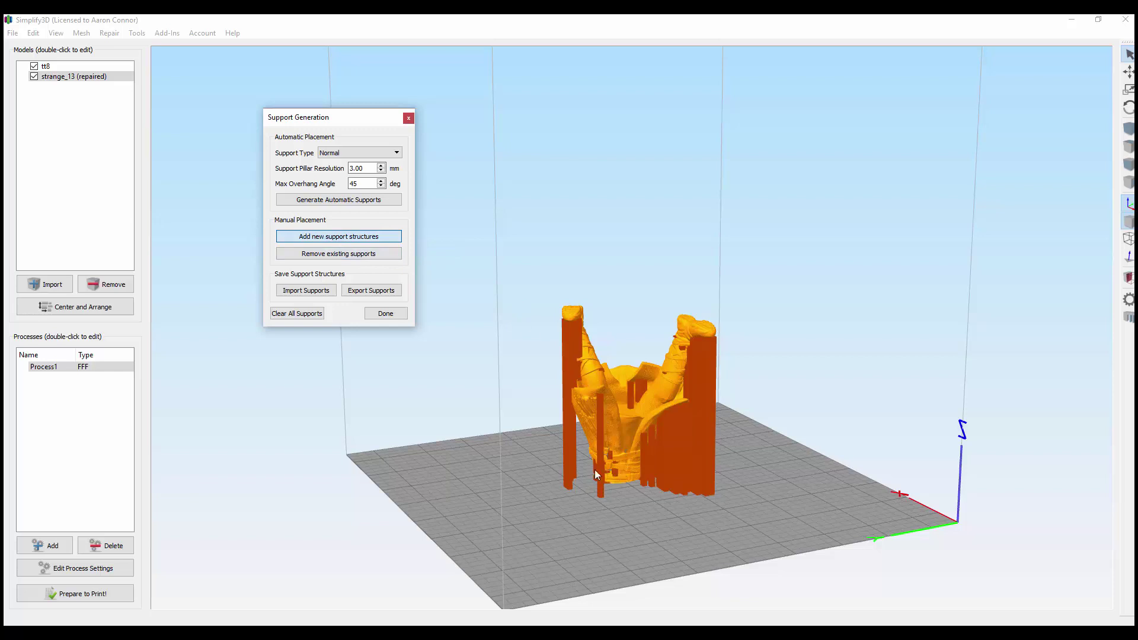
click(589, 493)
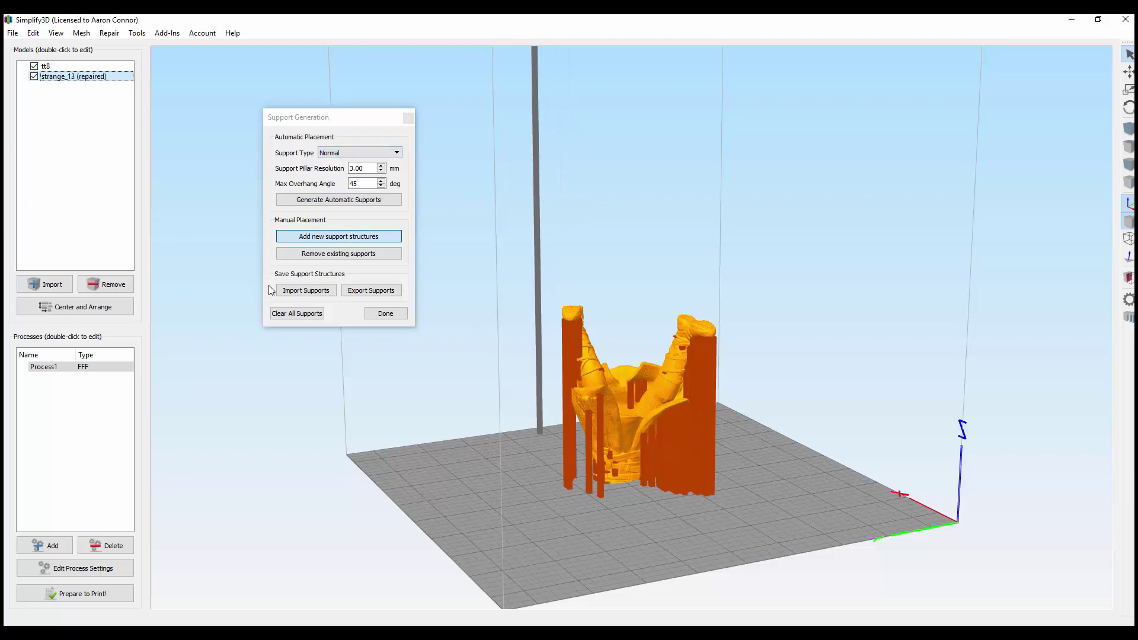
click(335, 254)
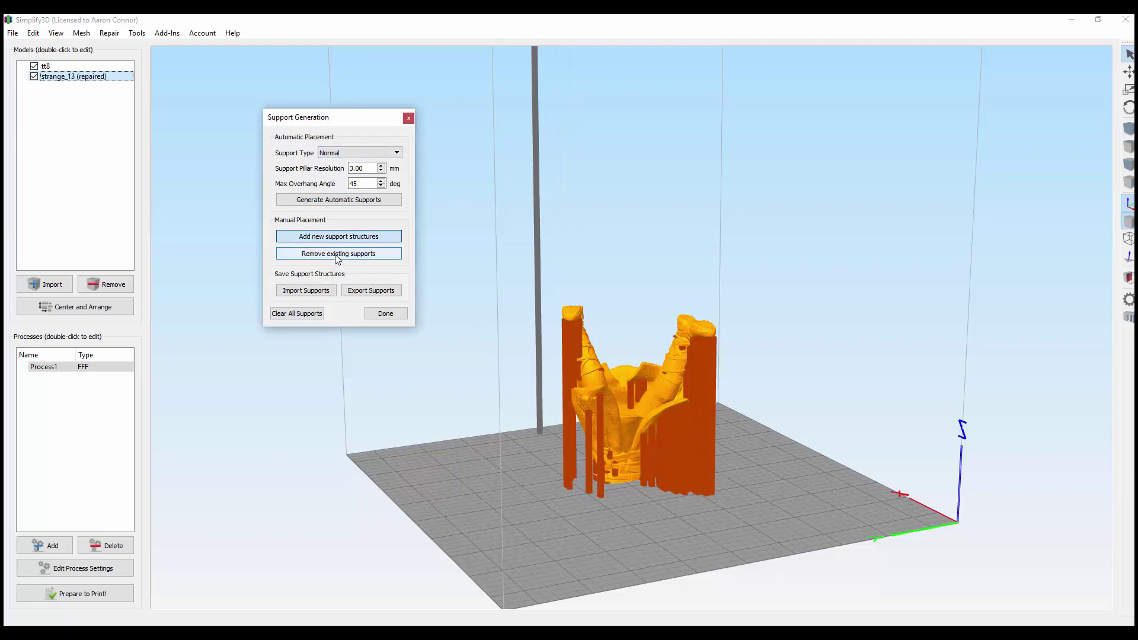
click(588, 446)
Check the supports from below, then close the support generation window.
drag(596, 505, 556, 393)
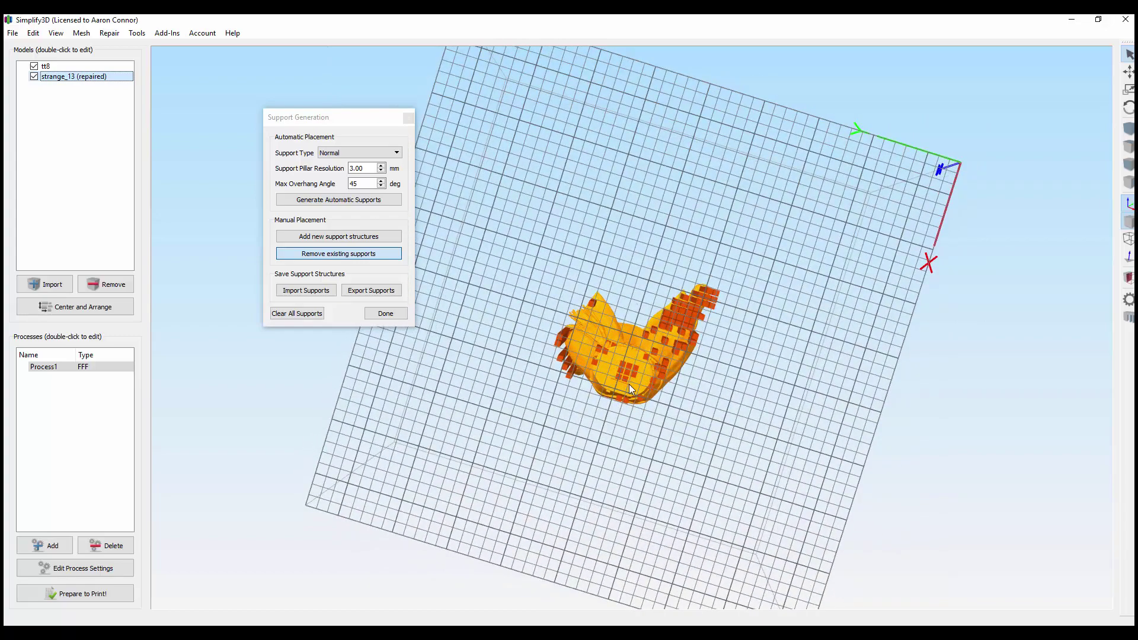
drag(651, 261, 635, 461)
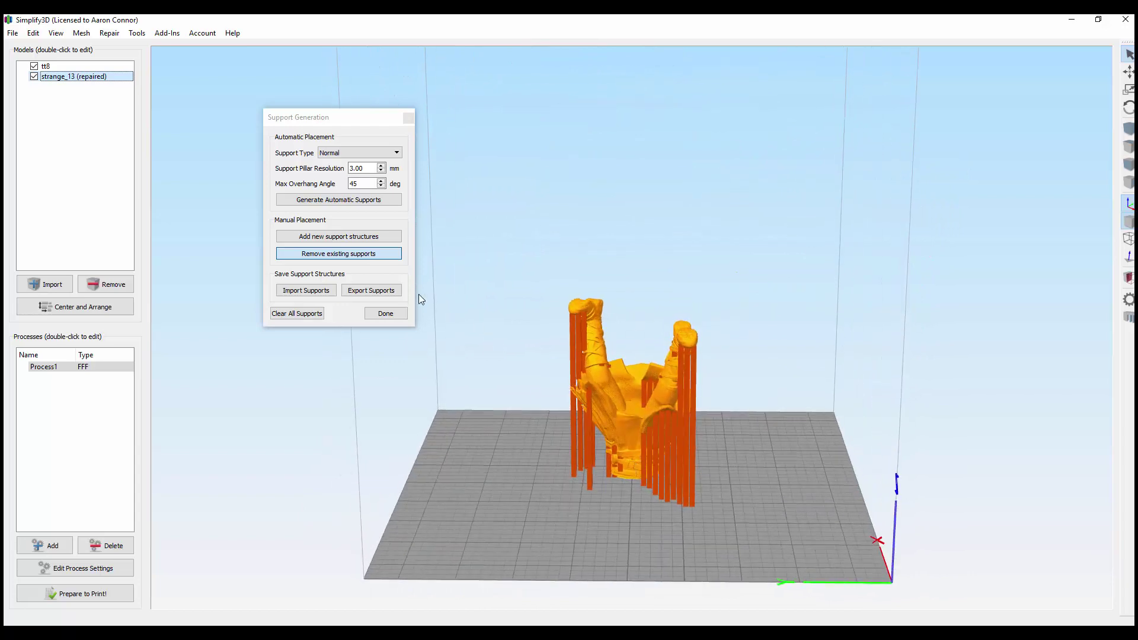
click(385, 313)
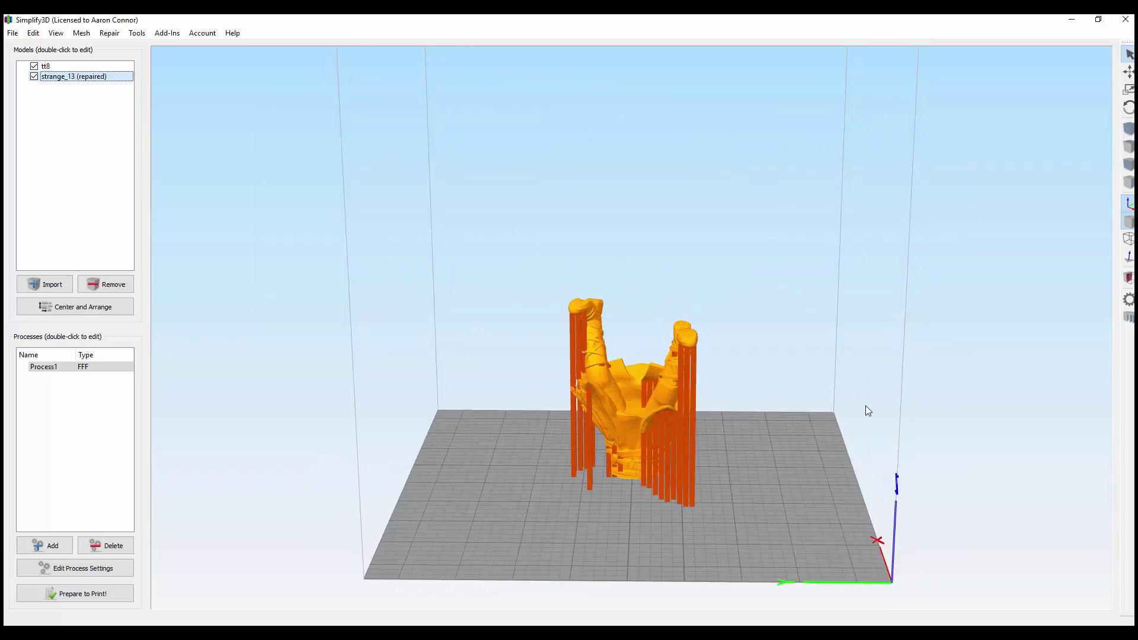
drag(842, 431, 894, 452)
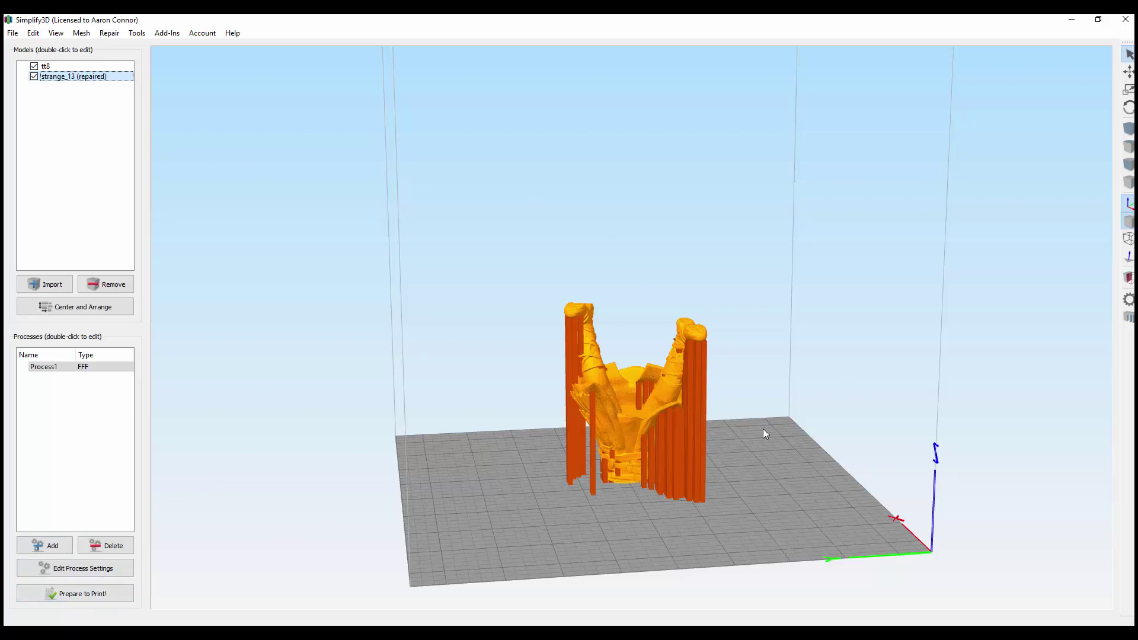
key(f)
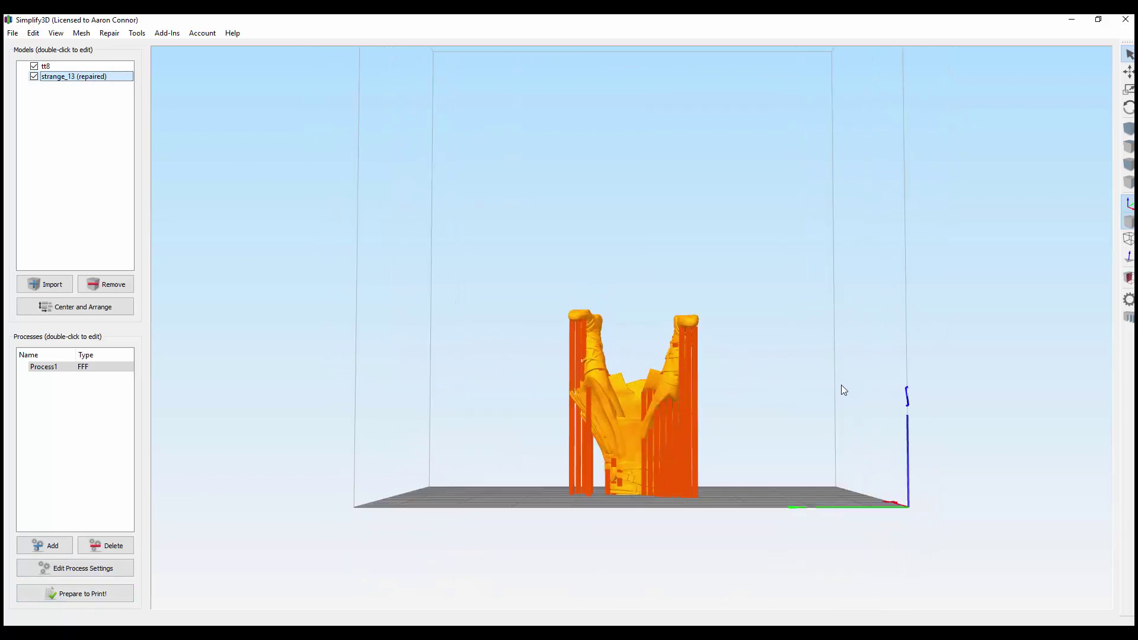
mouse_move(843, 390)
mouse_down()
mouse_move(769, 418)
mouse_move(742, 374)
mouse_move(762, 446)
mouse_move(503, 405)
mouse_move(823, 418)
mouse_move(842, 392)
mouse_up()
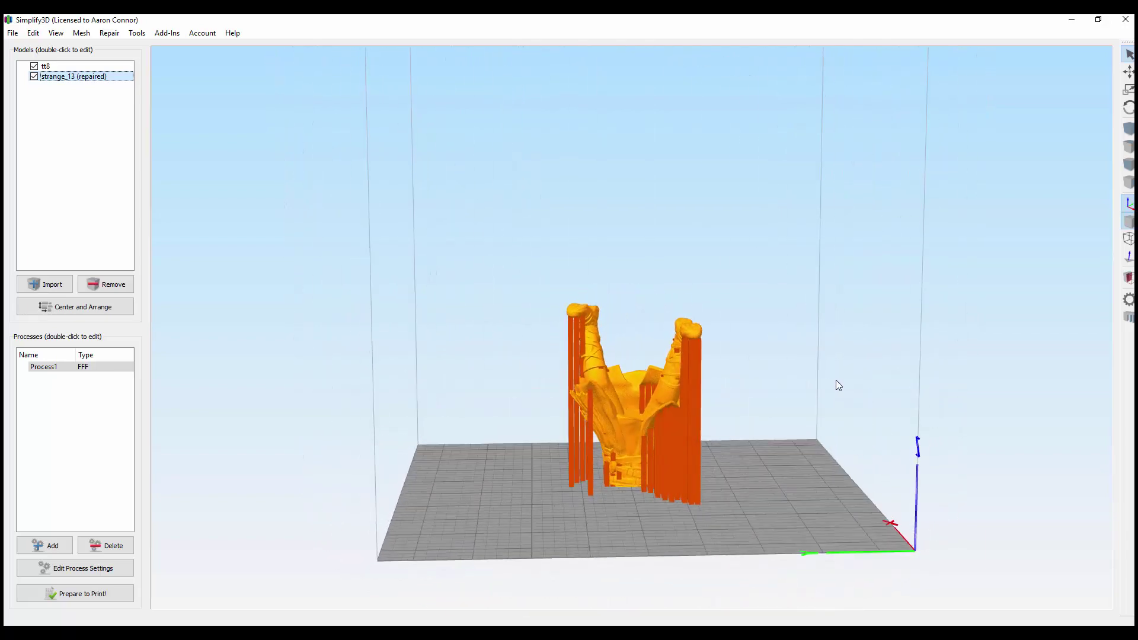